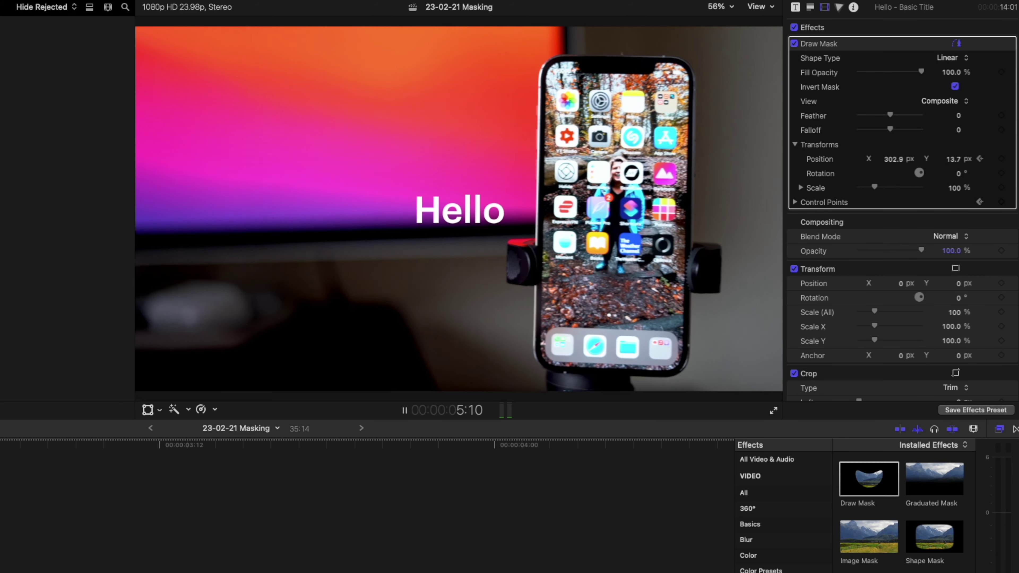
- Stop the Hello title demo playback and step back a few frames
key("space")
key("Left")
key("Left")
key("Left")
key("Left")
key("Left")
key("Left")
key("Left")
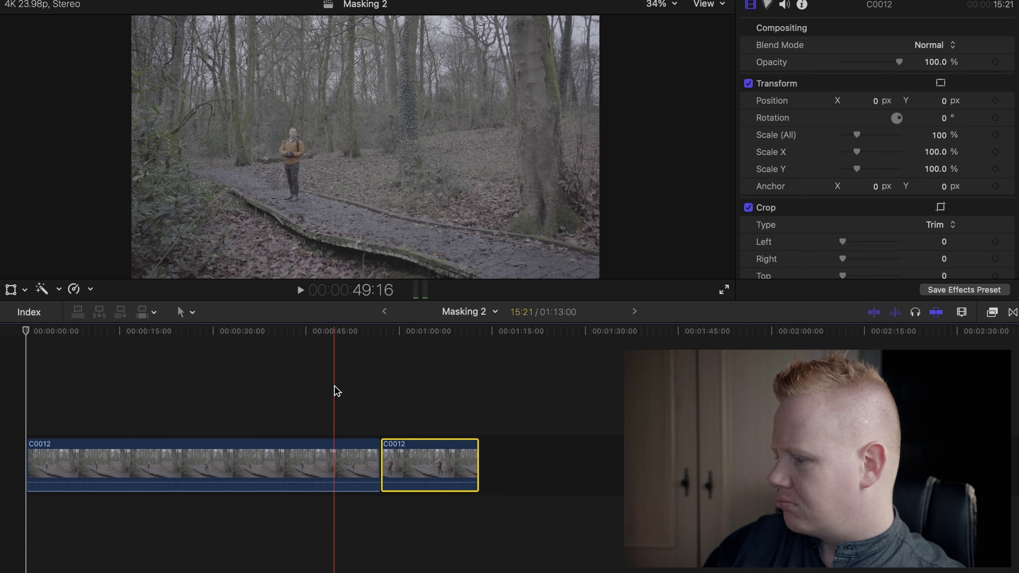
- Put the playhead at 40:00 and select the first C0012 forest take
left_click(379, 389)
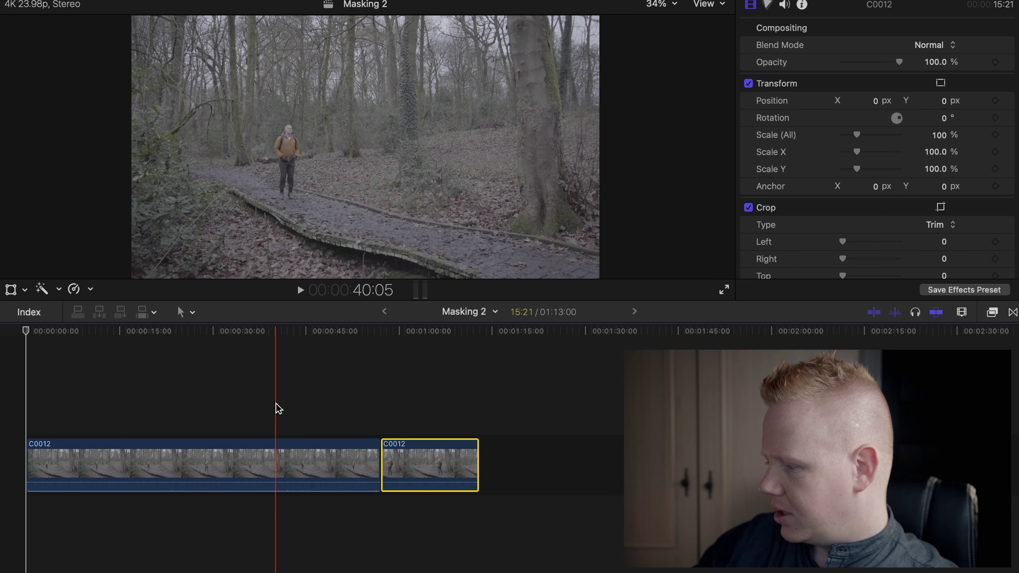
left_click(275, 448)
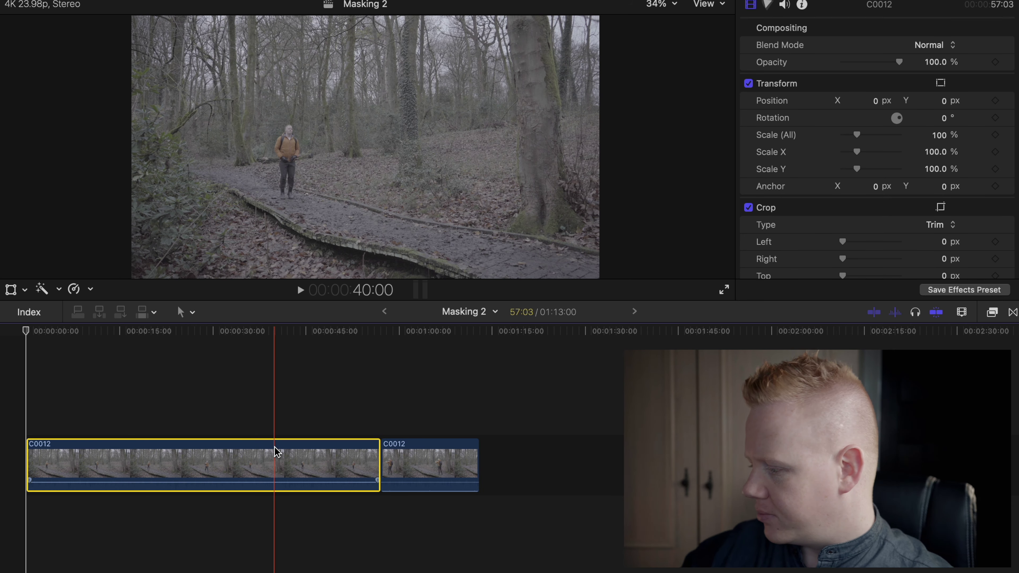
- Blade the first take at 40 seconds, delete the opening part, and play back the trimmed timeline
key("super+b")
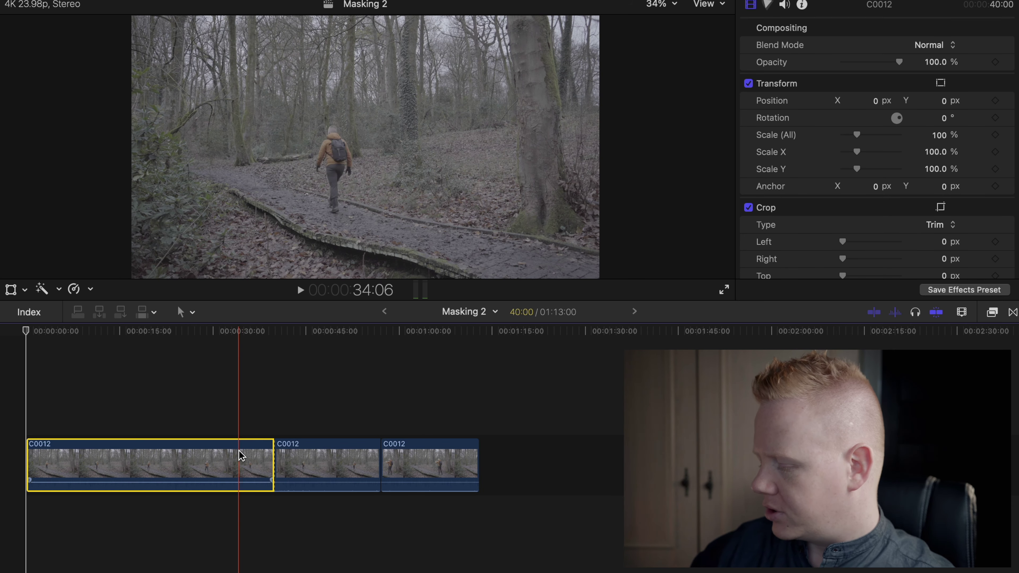
key("BackSpace")
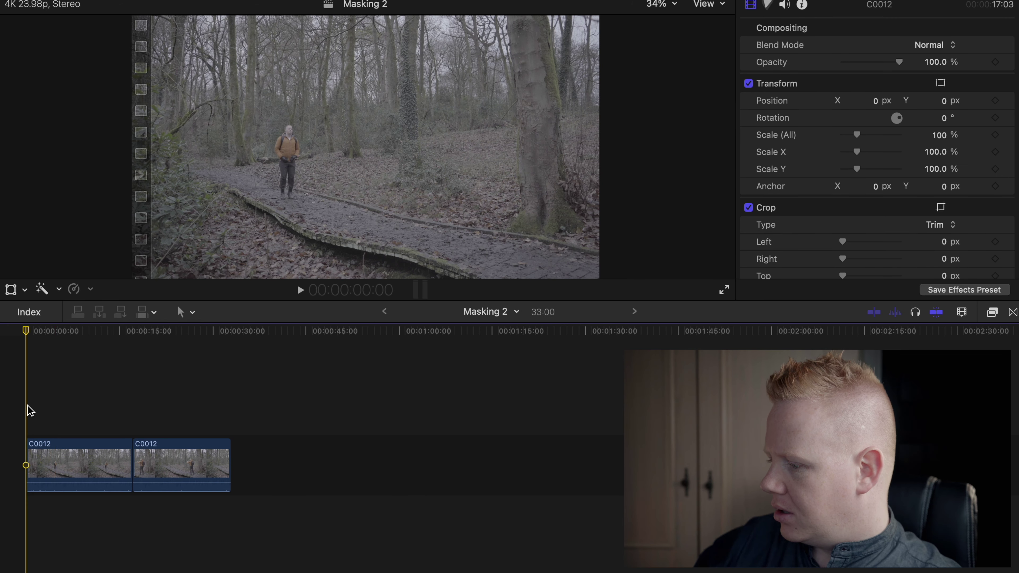
key("space")
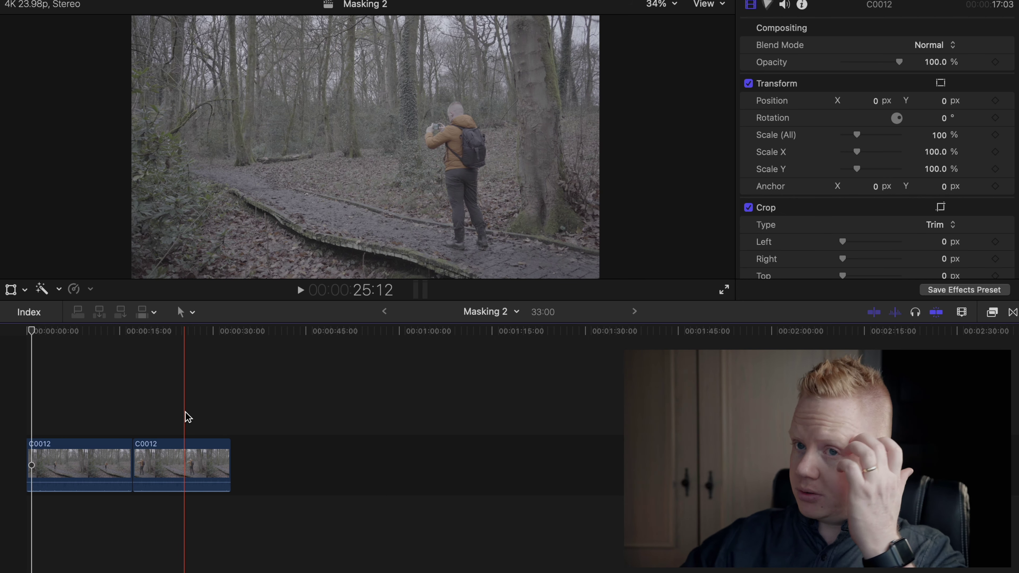
left_click(182, 447)
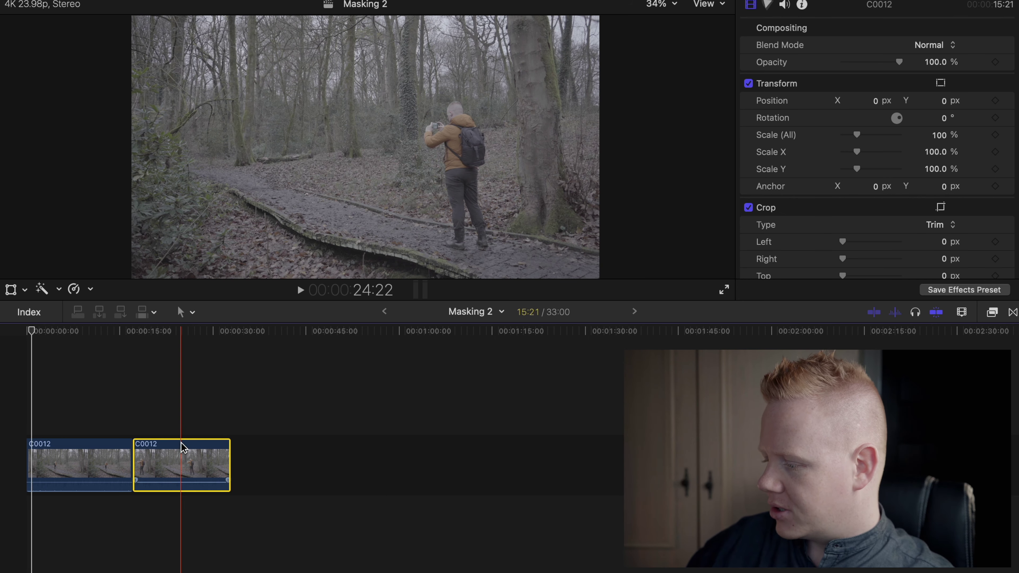
- Zoom the timeline and drag the second C0012 take up as a connected clip above the first
key("super+equal")
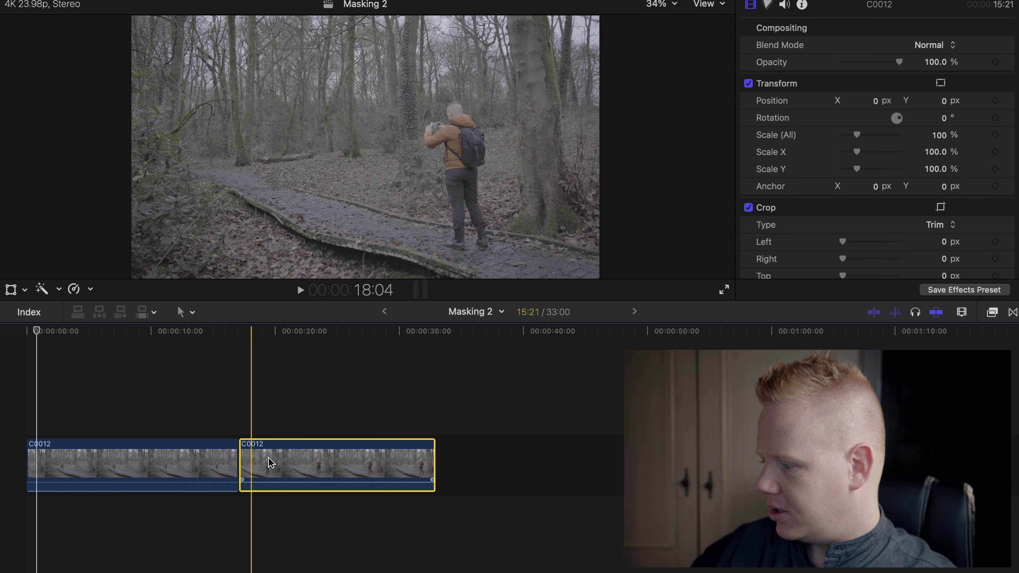
left_click_drag(325, 476, 108, 413)
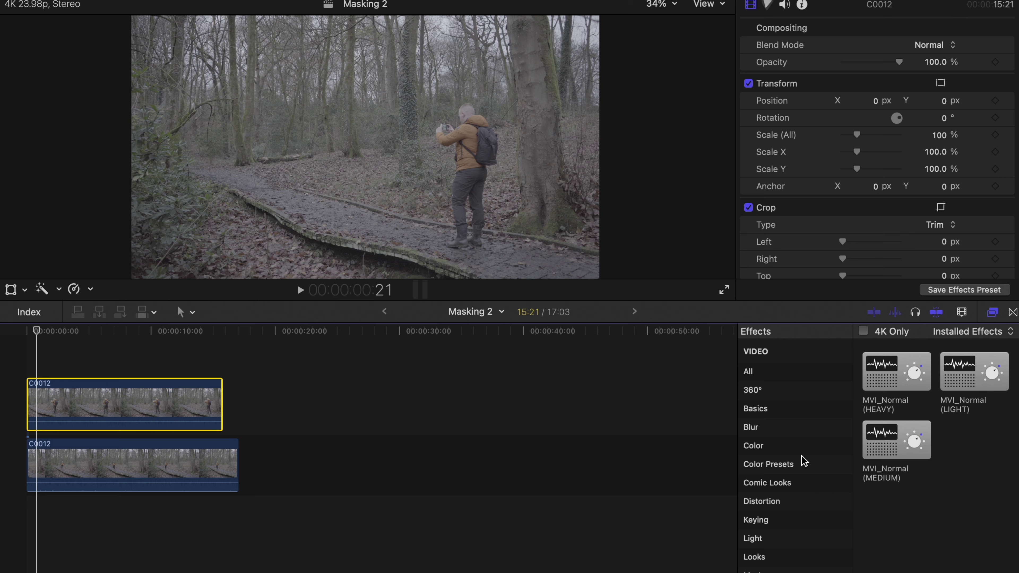
- Drag Draw Mask from the Masks effects category onto the upper C0012 clip
scroll(777, 489, "down", 3)
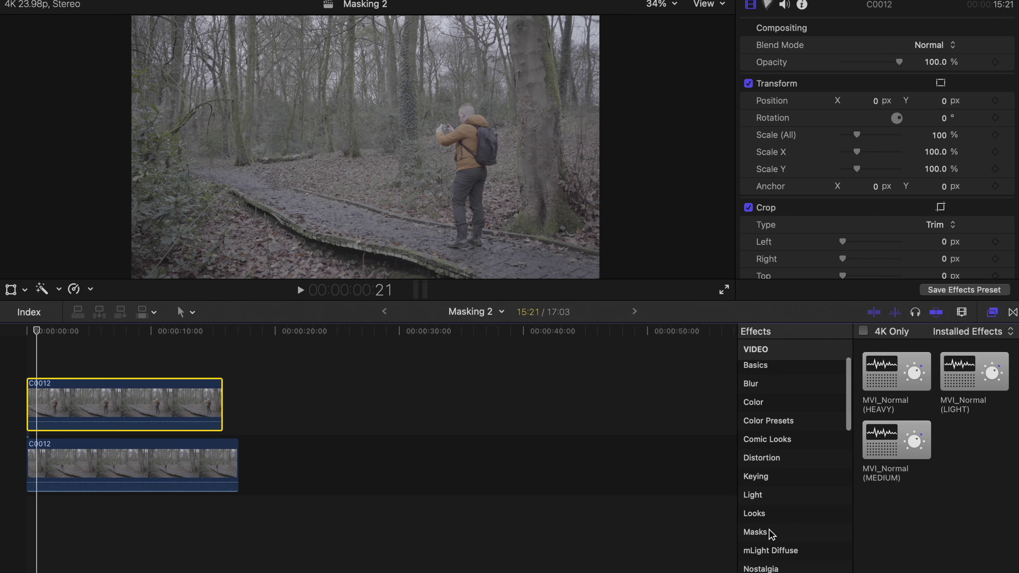
left_click(771, 534)
left_click(878, 377)
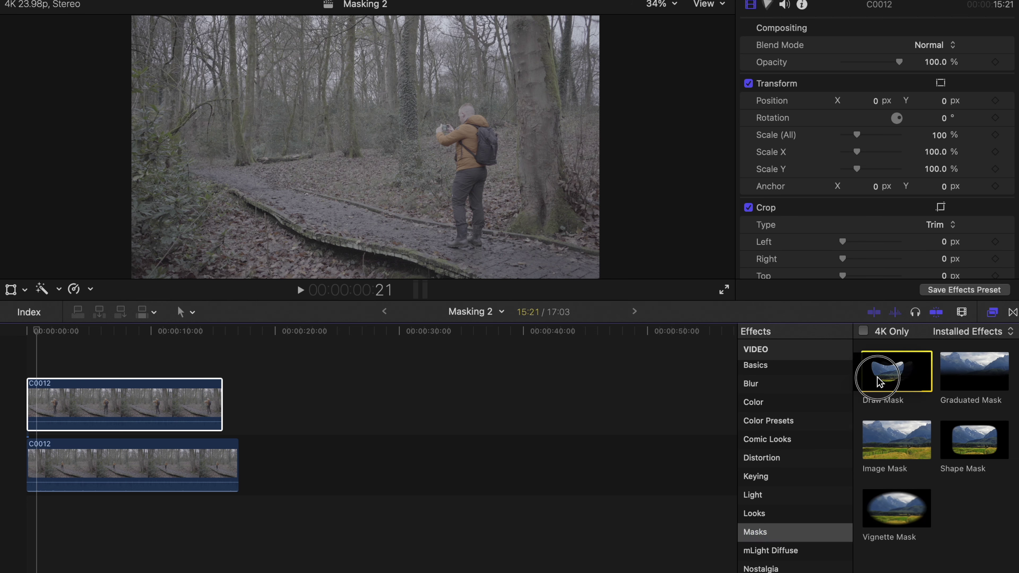
left_click_drag(877, 380, 120, 407)
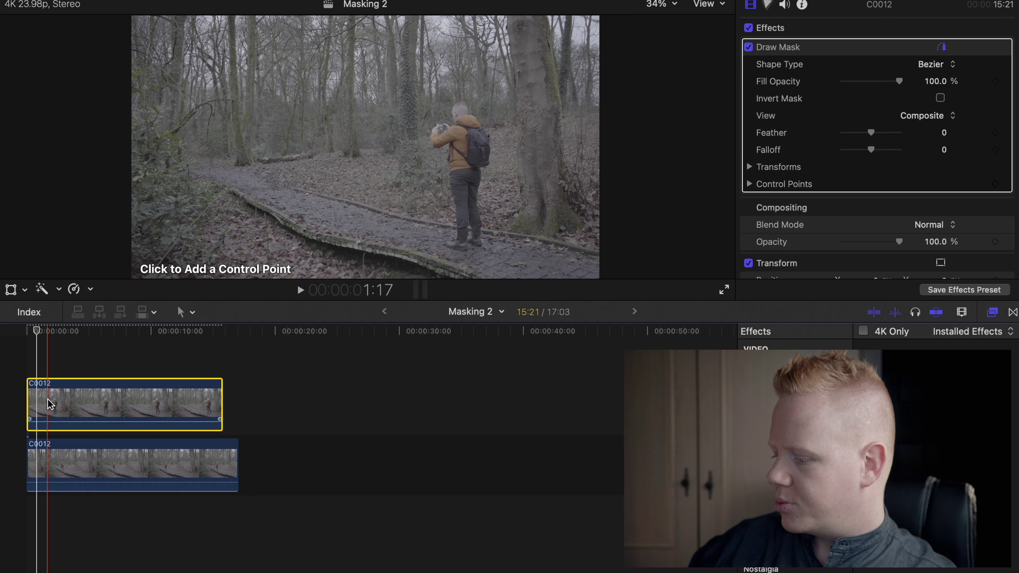
- Toggle the upper take off and on with V to compare takes, then park at 8:01
key("v")
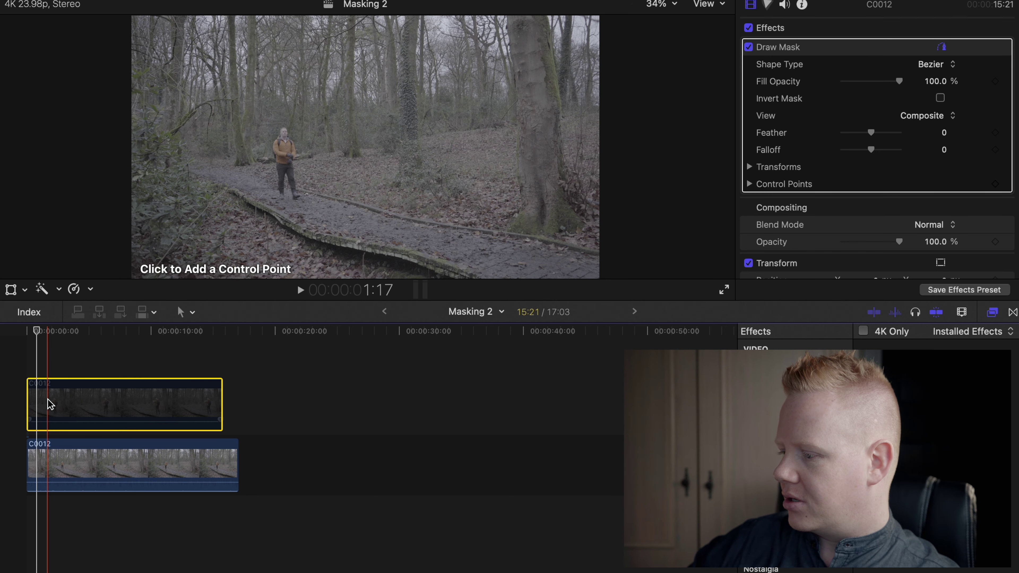
key("v")
key("v")
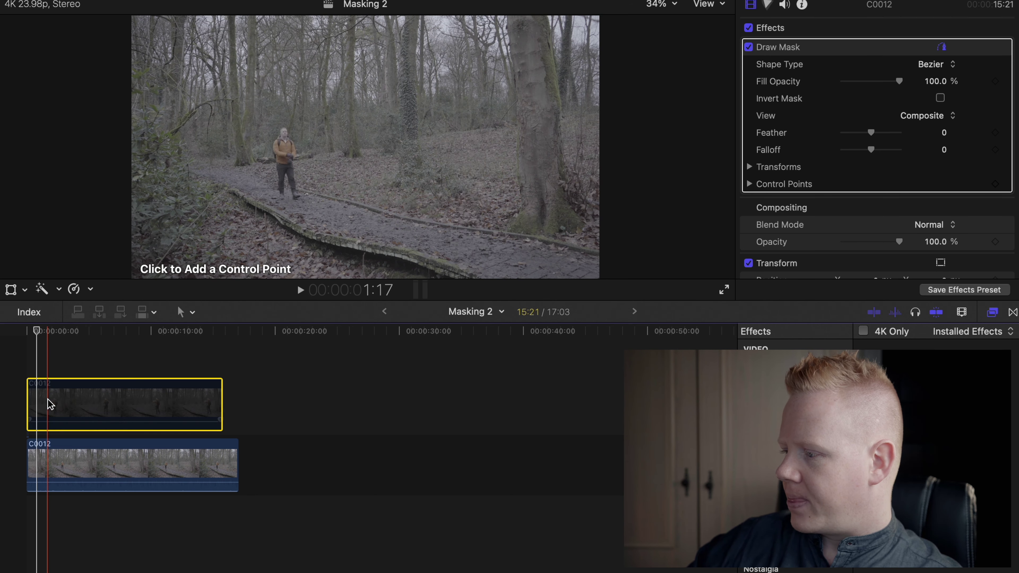
key("v")
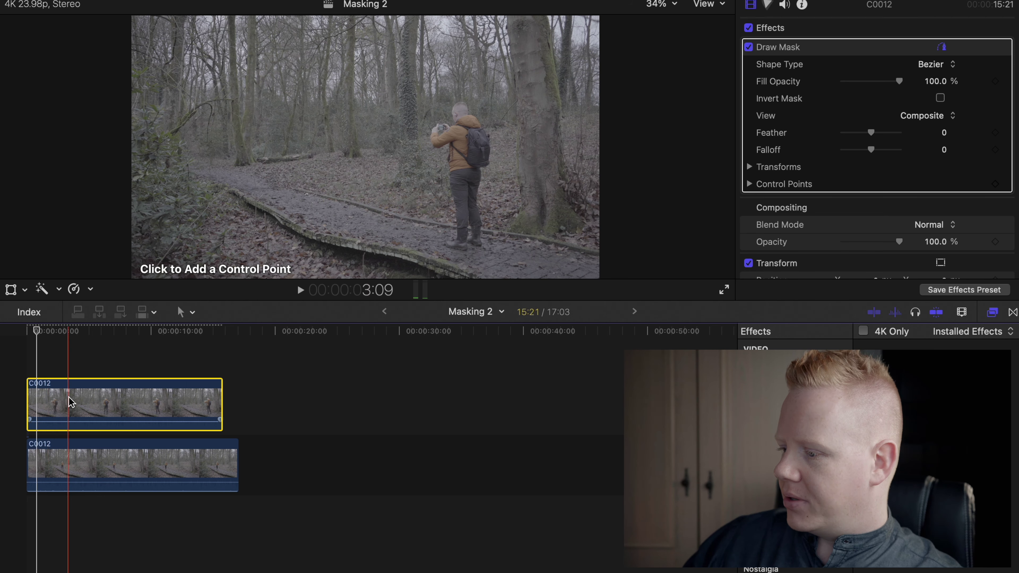
left_click(125, 341)
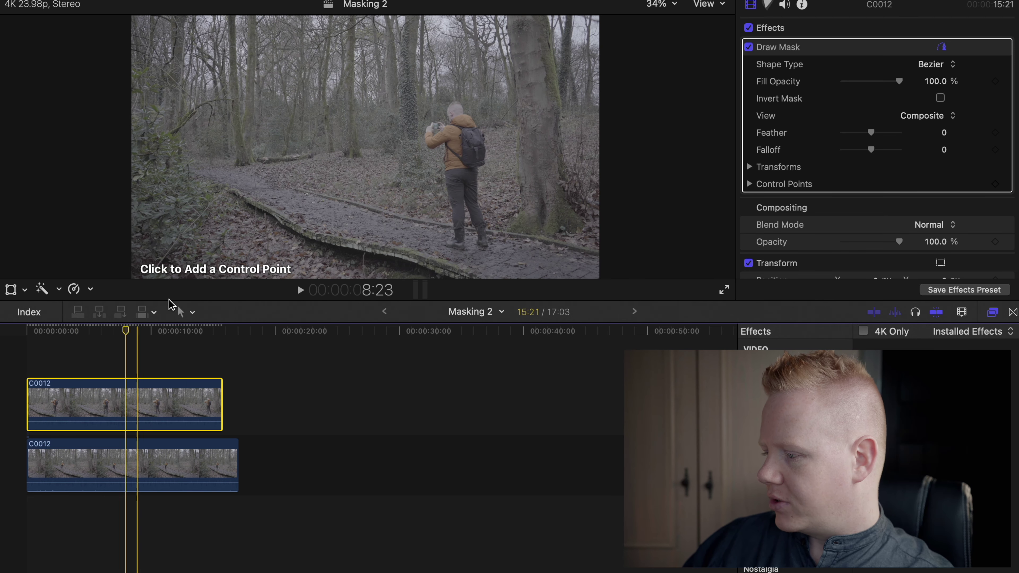
- Place the Draw Mask points down the frame's middle, shrinking the viewer and levelling the top corner
left_click(379, 18)
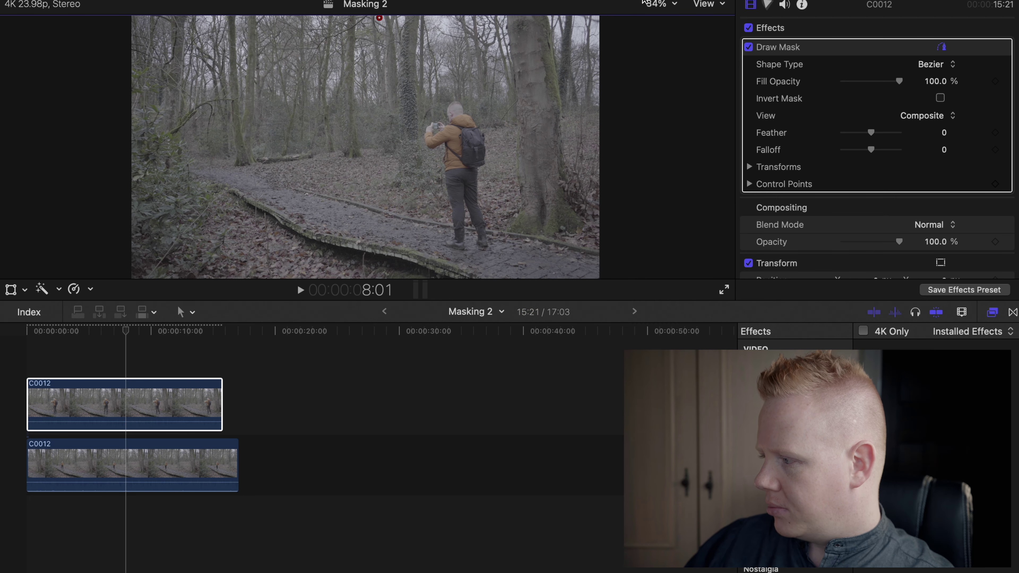
left_click(659, 7)
left_click(681, 58)
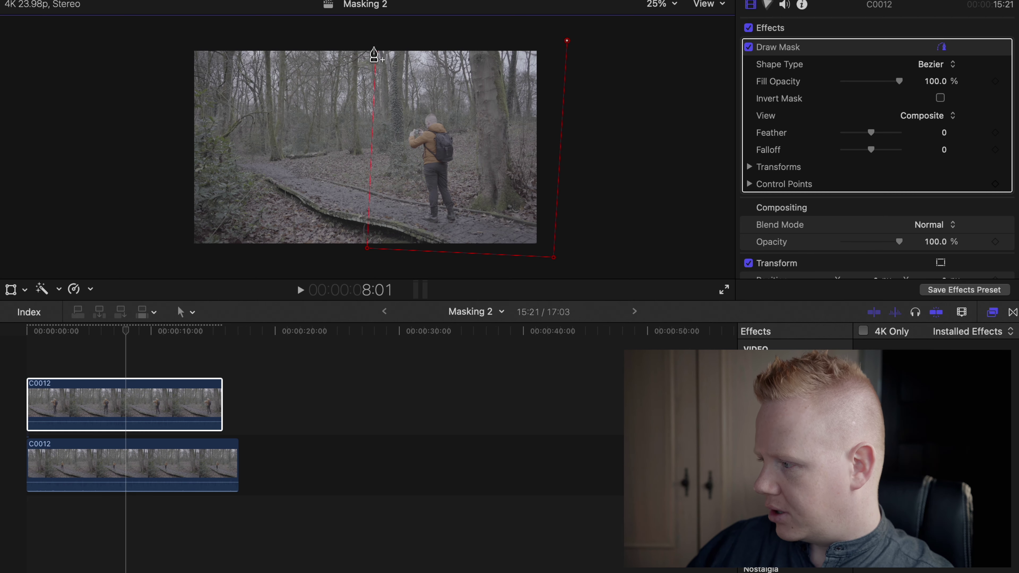
left_click_drag(375, 51, 372, 42)
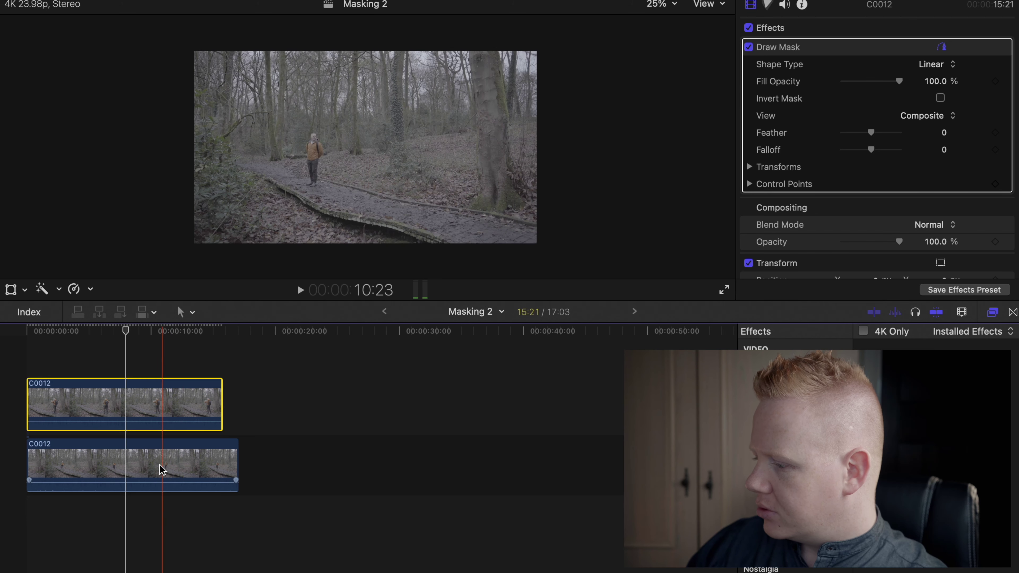
left_click(131, 466)
- Magnify the viewer to 150% and pan to the path at the mask seam
key("super+equal")
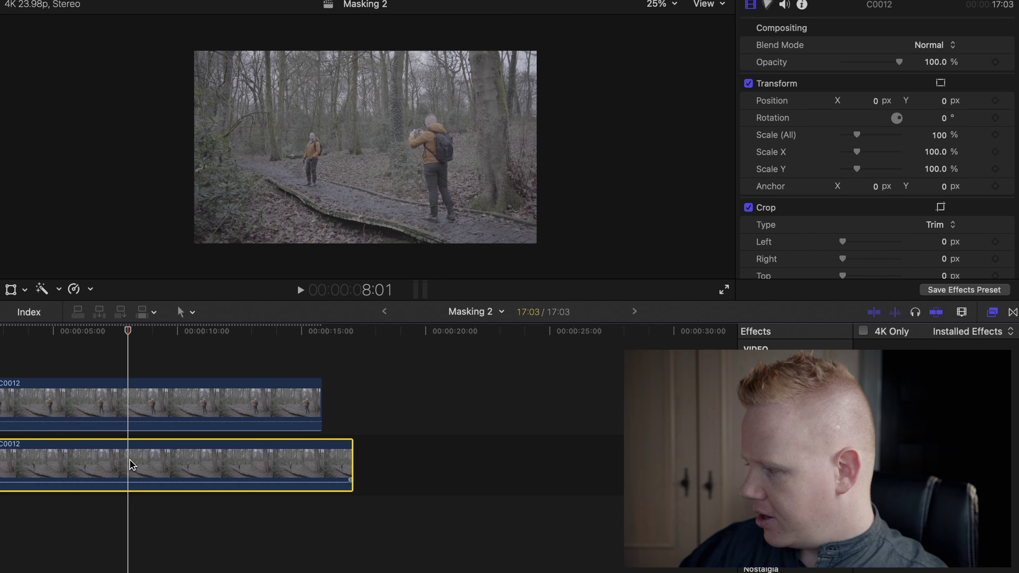
left_click(673, 15)
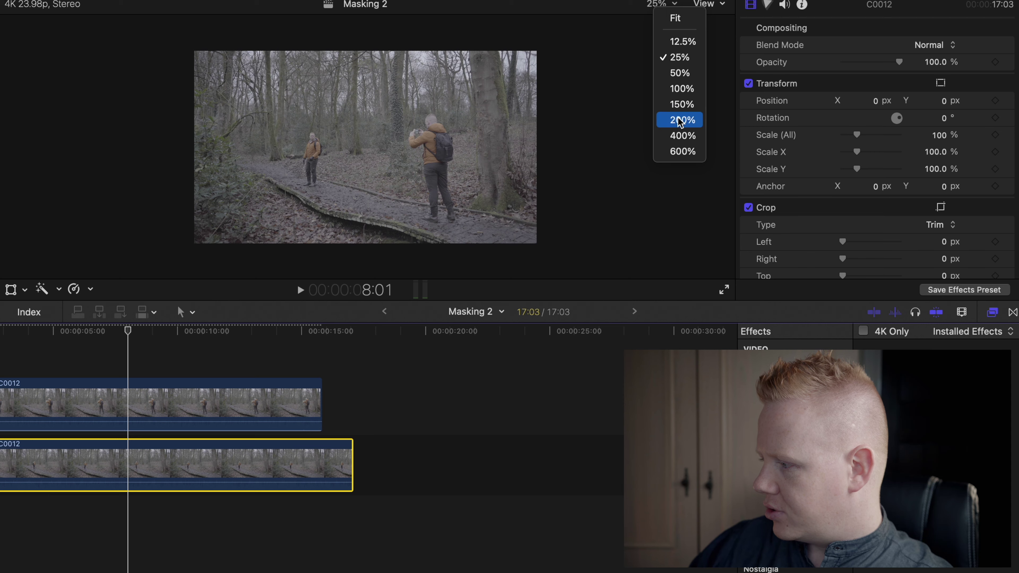
left_click(680, 102)
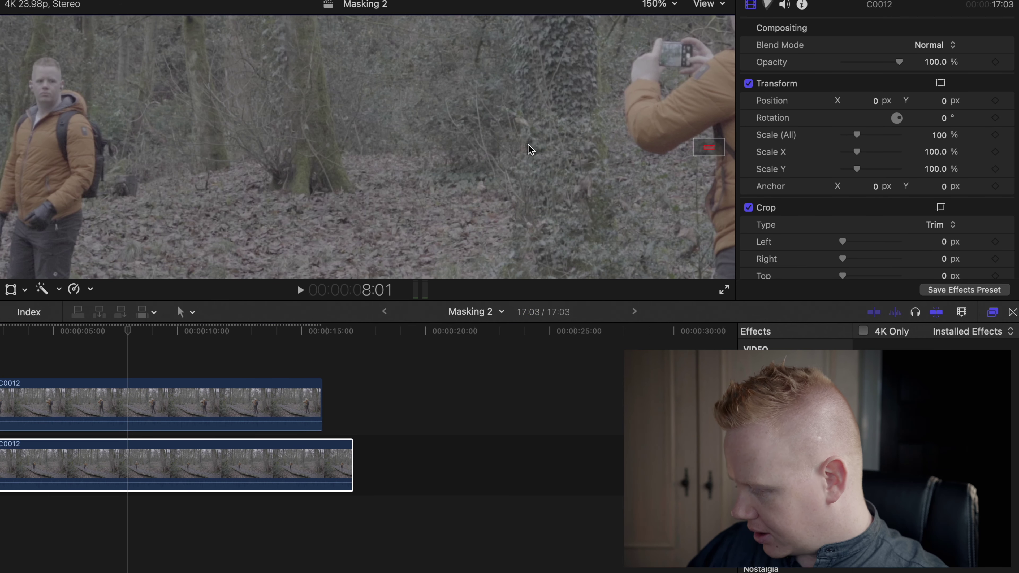
key("super+2")
left_click_drag(708, 143, 708, 154)
- Keep the upper take's mask Feather at 0 for a hard vertical edge
left_click(125, 403)
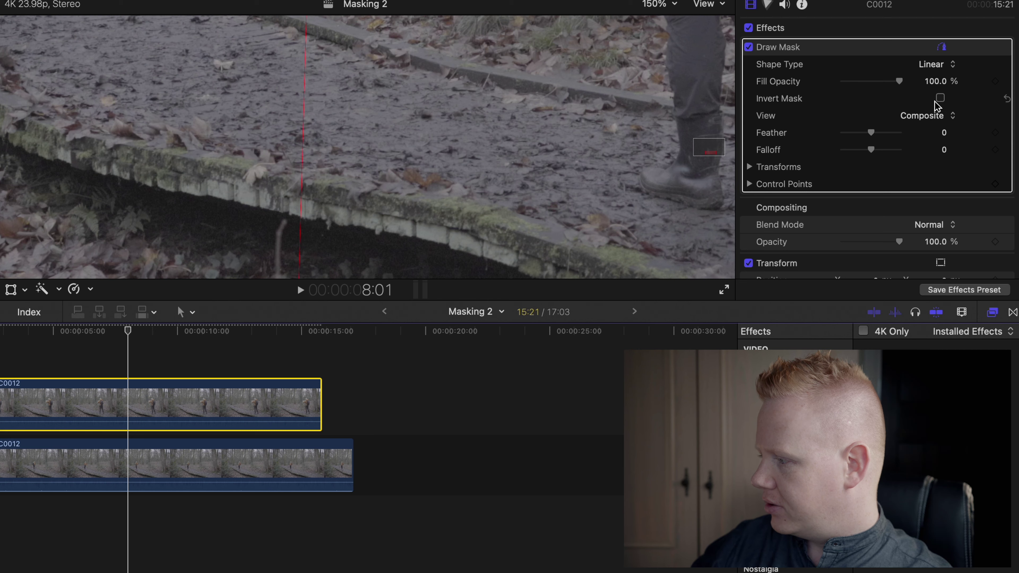
left_click(872, 133)
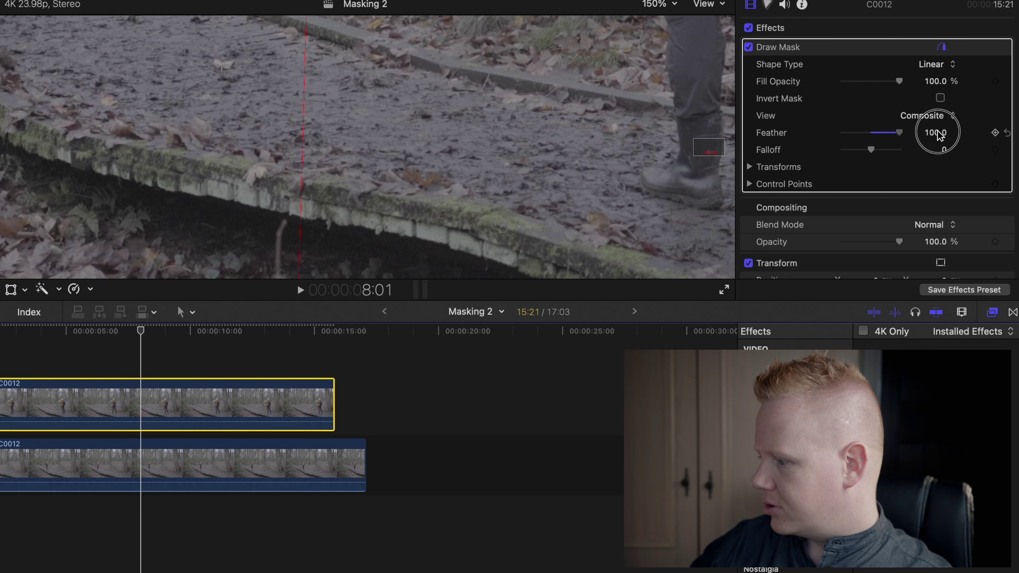
left_click_drag(939, 134, 870, 137)
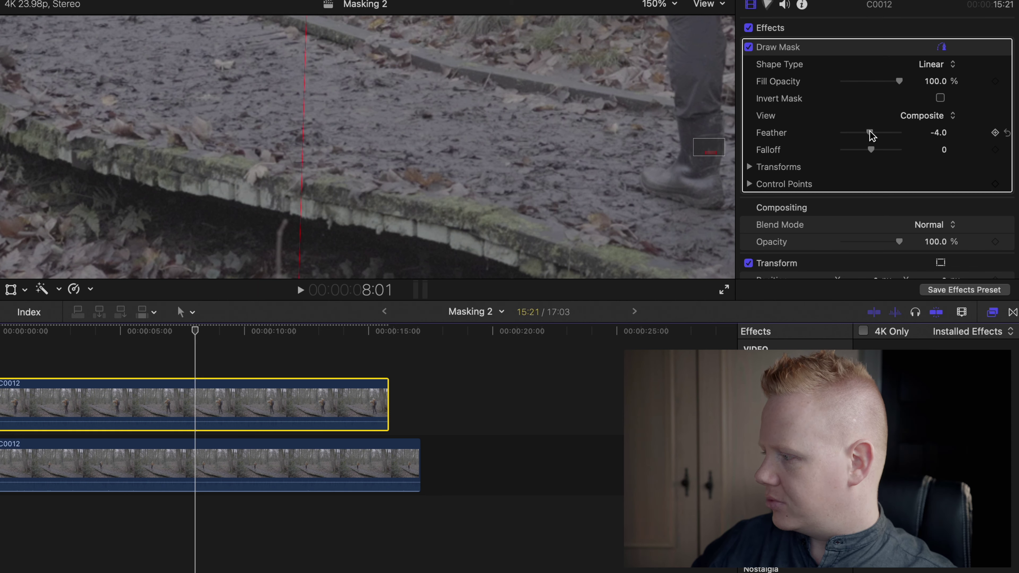
left_click(939, 133)
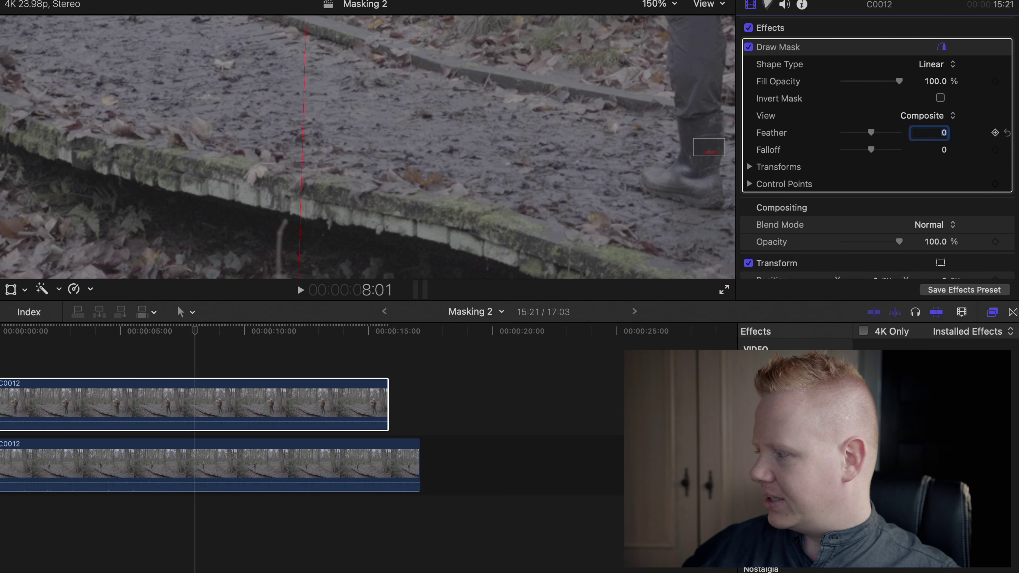
left_click(83, 404)
left_click(670, 9)
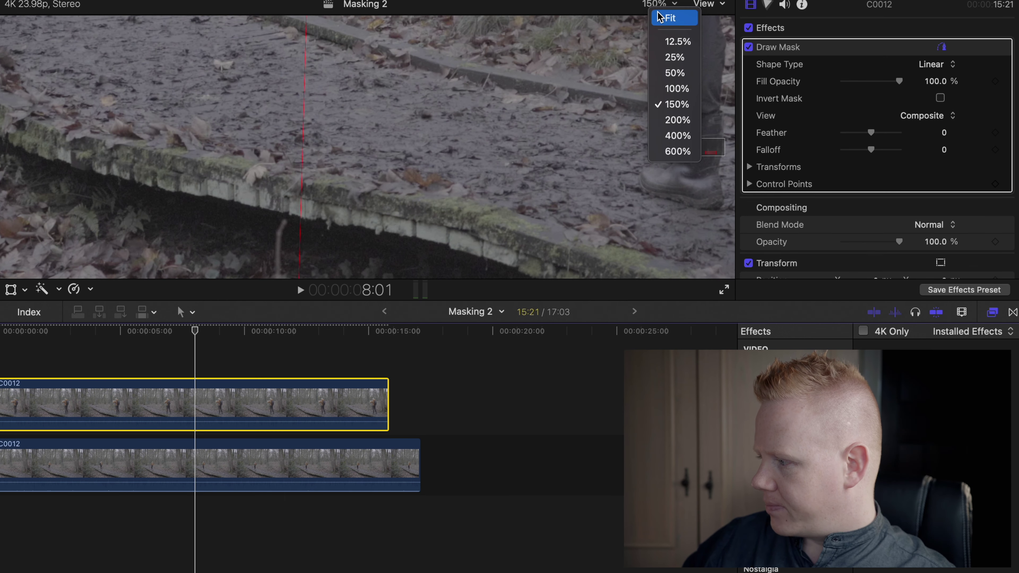
- Fit the viewer to the whole frame and play the two-person composite
left_click(670, 17)
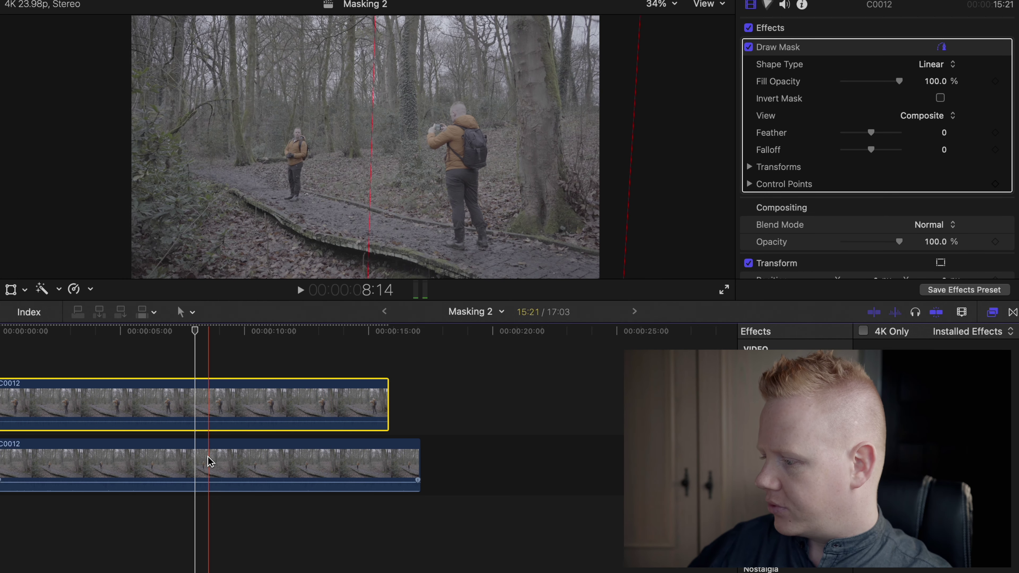
left_click(205, 464)
left_click(27, 353)
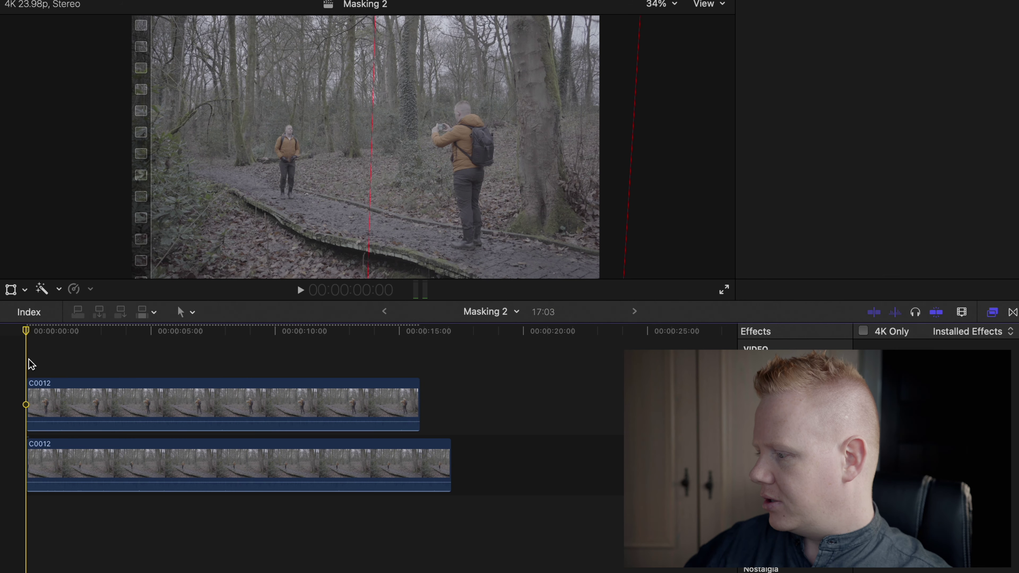
key("space")
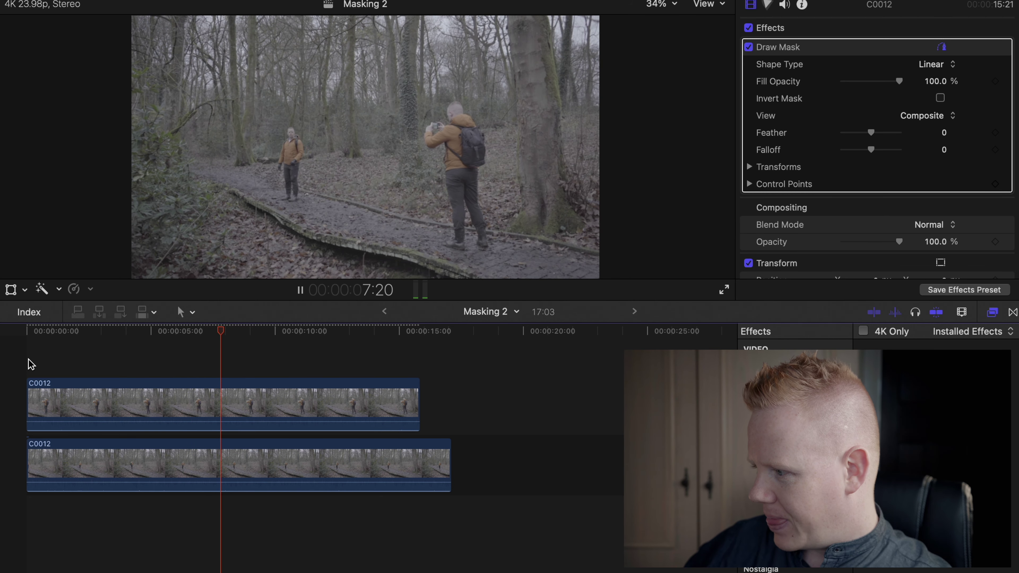
key("space")
- Replay the composite from the start, then trim the lower take to end with the upper one
key("Home")
key("space")
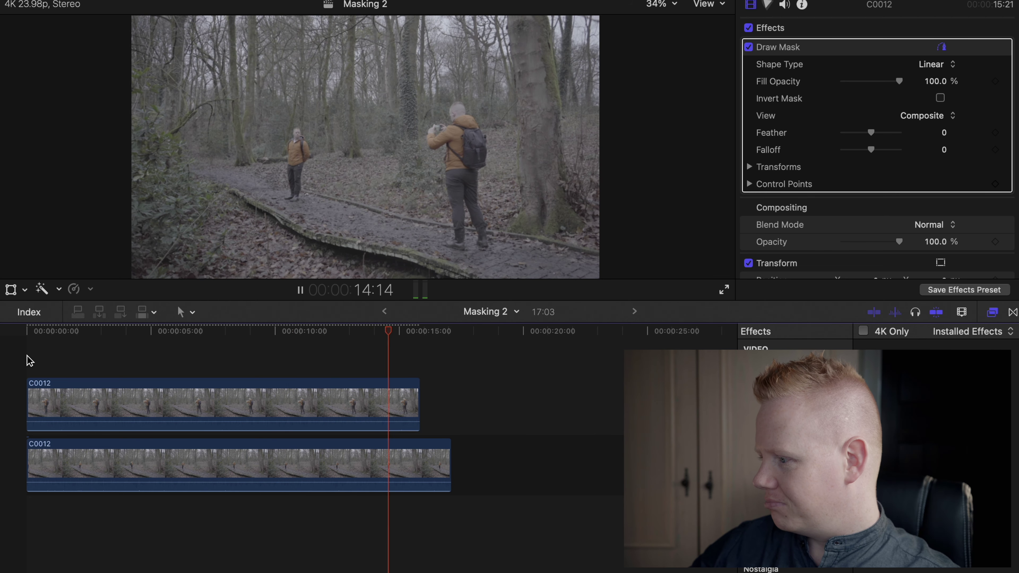
key("space")
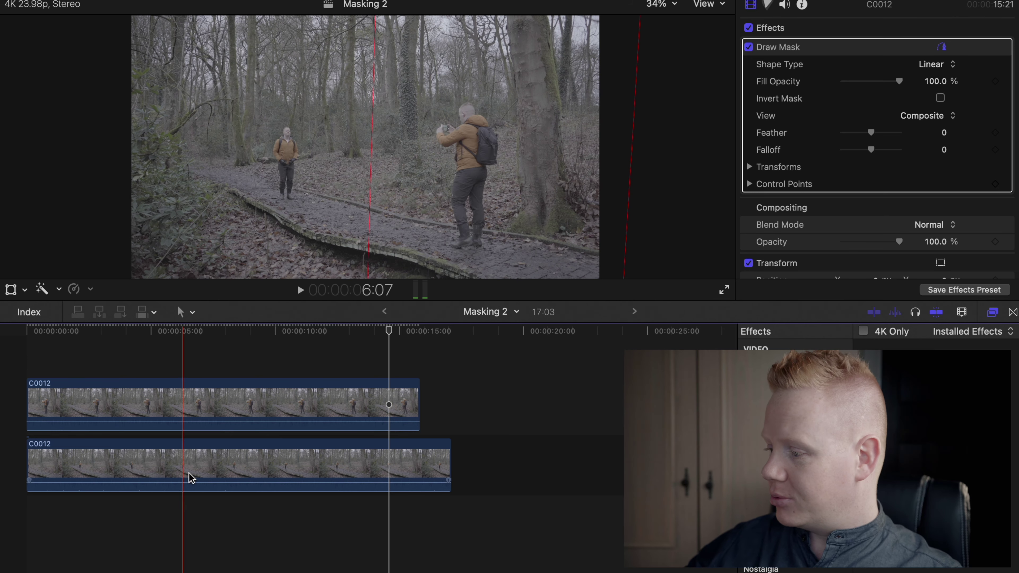
left_click_drag(435, 470, 426, 469)
left_click(392, 404)
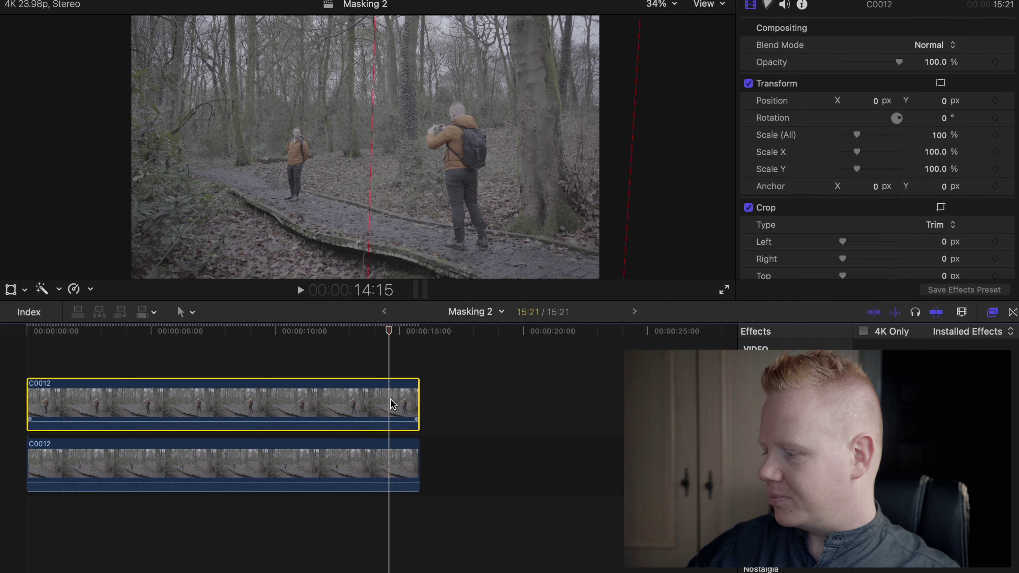